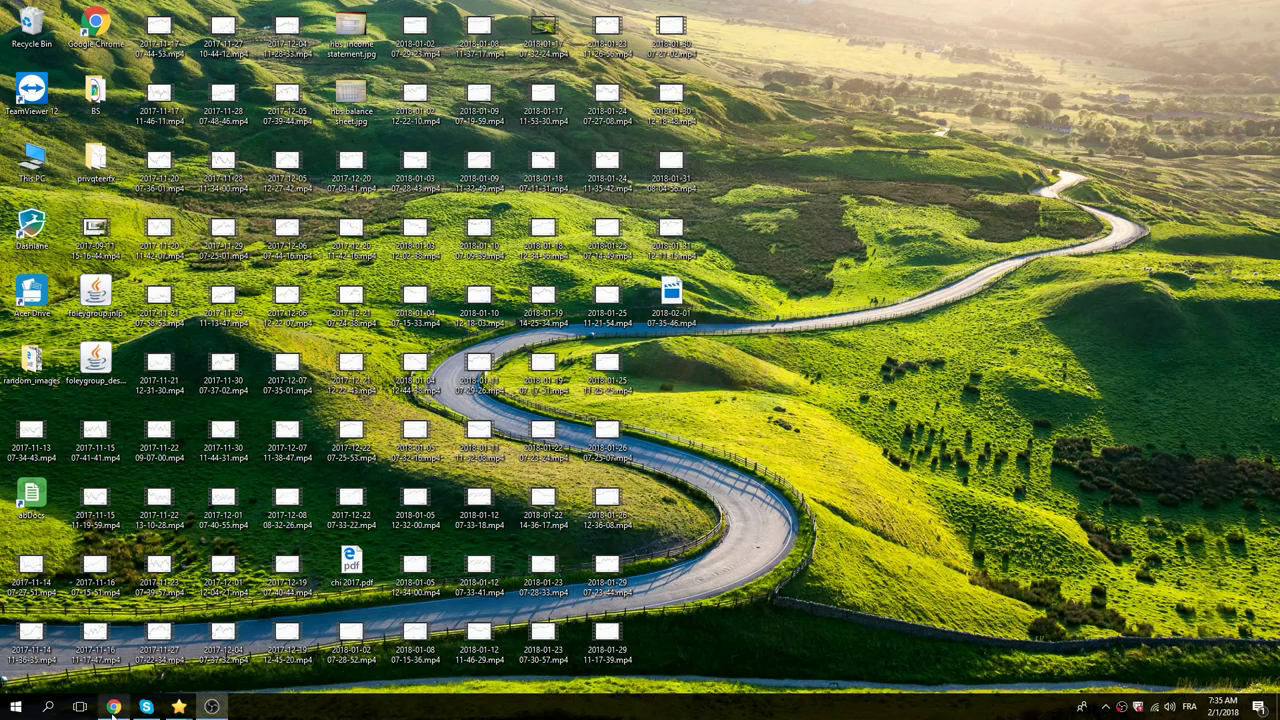
# - Restore the Chrome window showing the TradingView 4-hour USDCHF chart
pyautogui.click(113, 706)
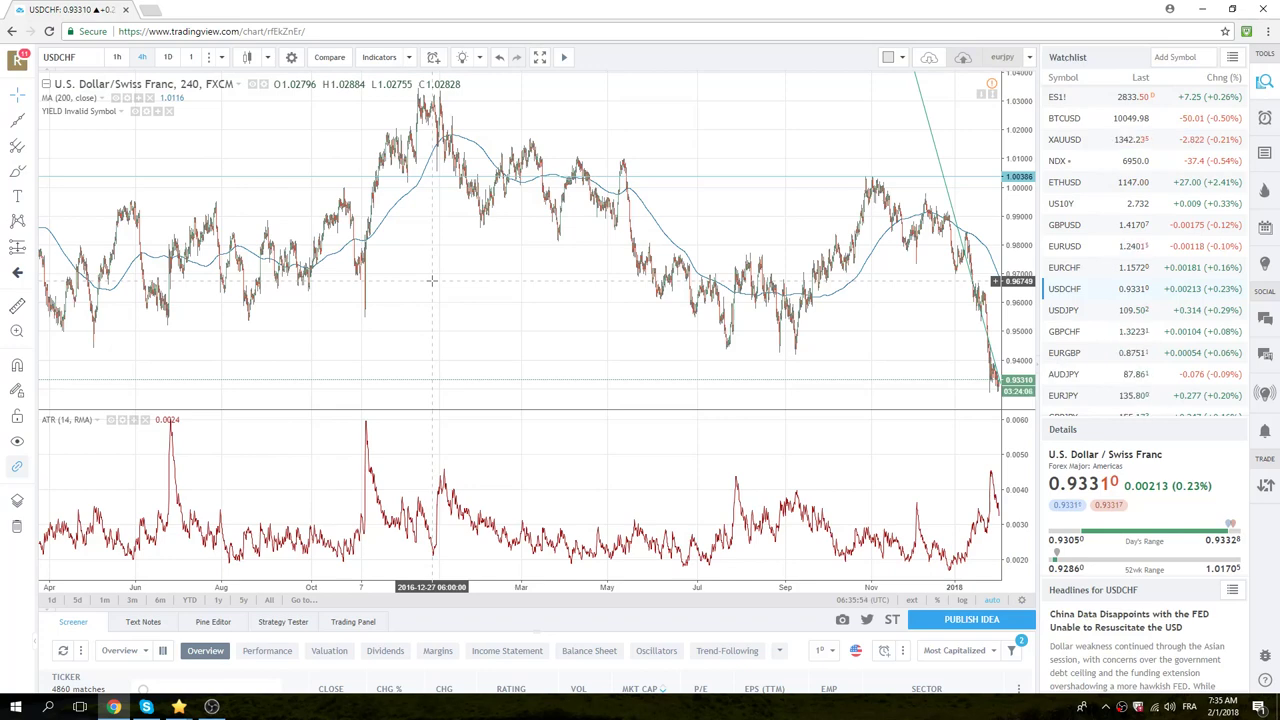
# - Zoom the USDCHF 4-hour chart in to about the last two weeks of candles
pyautogui.scroll(3, 491, 256)
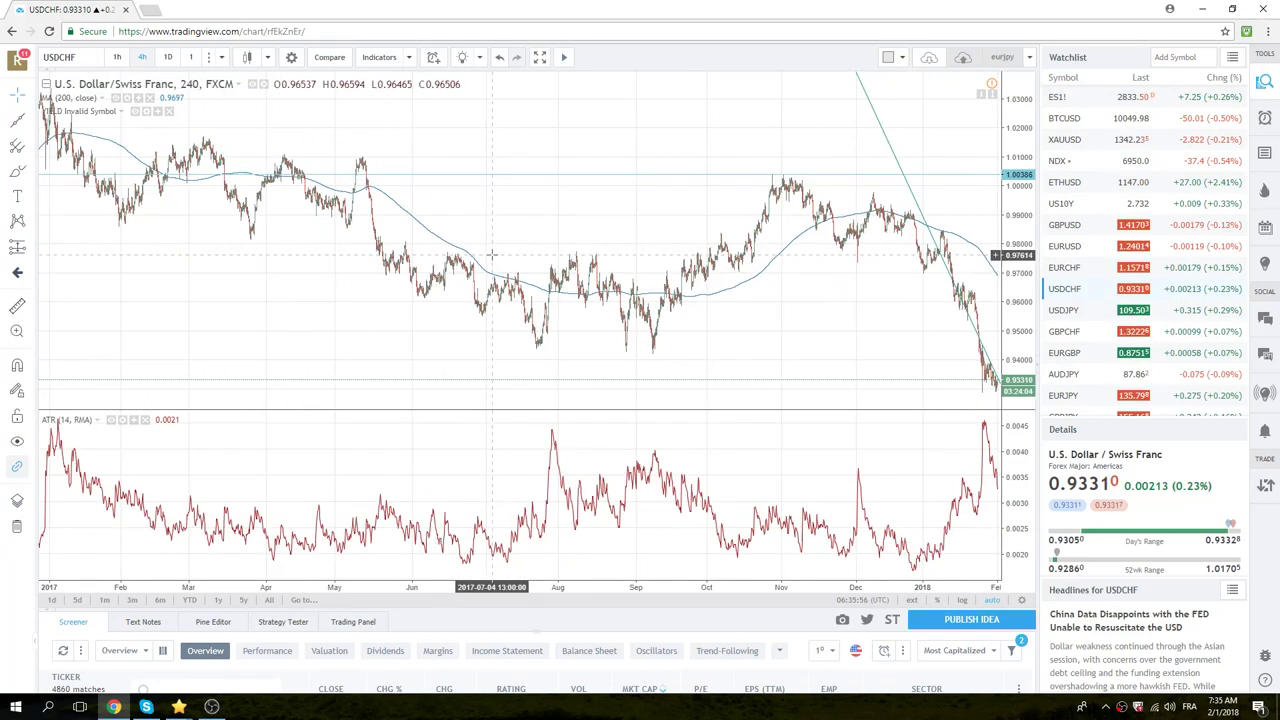
pyautogui.scroll(2, 491, 256)
pyautogui.scroll(2, 500, 253)
pyautogui.scroll(2, 503, 253)
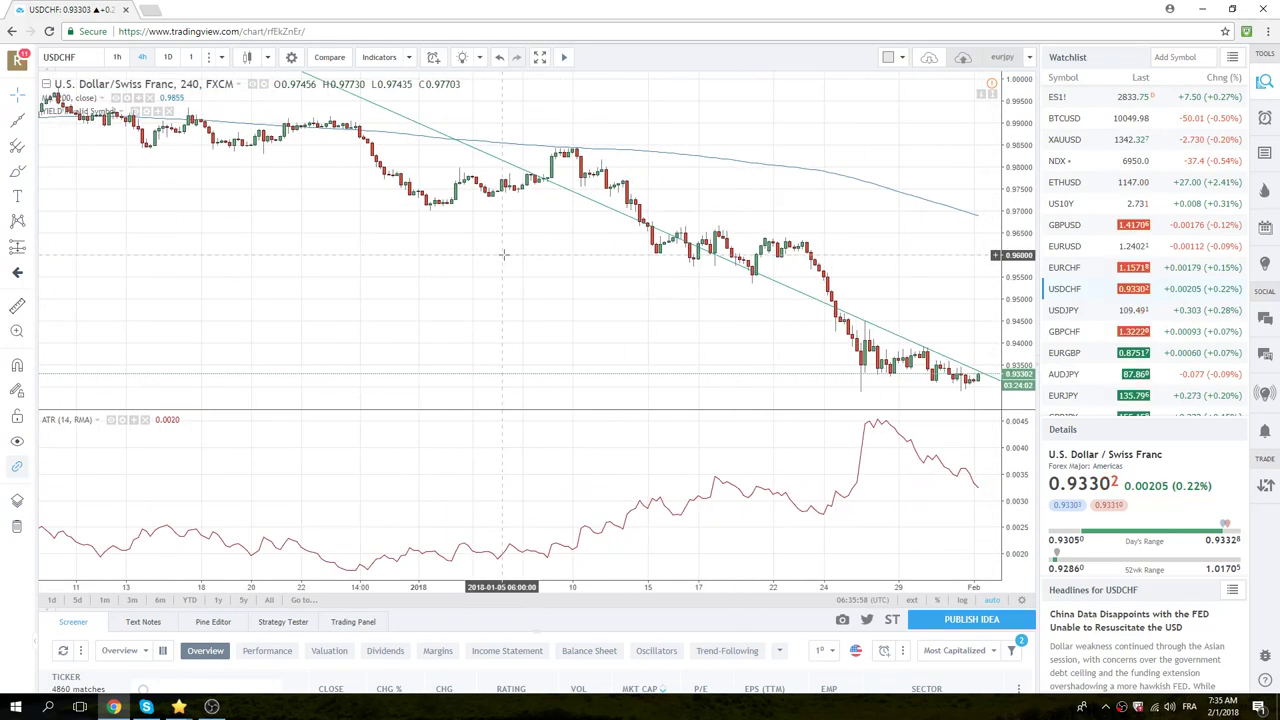
pyautogui.scroll(2, 503, 254)
pyautogui.scroll(1, 503, 254)
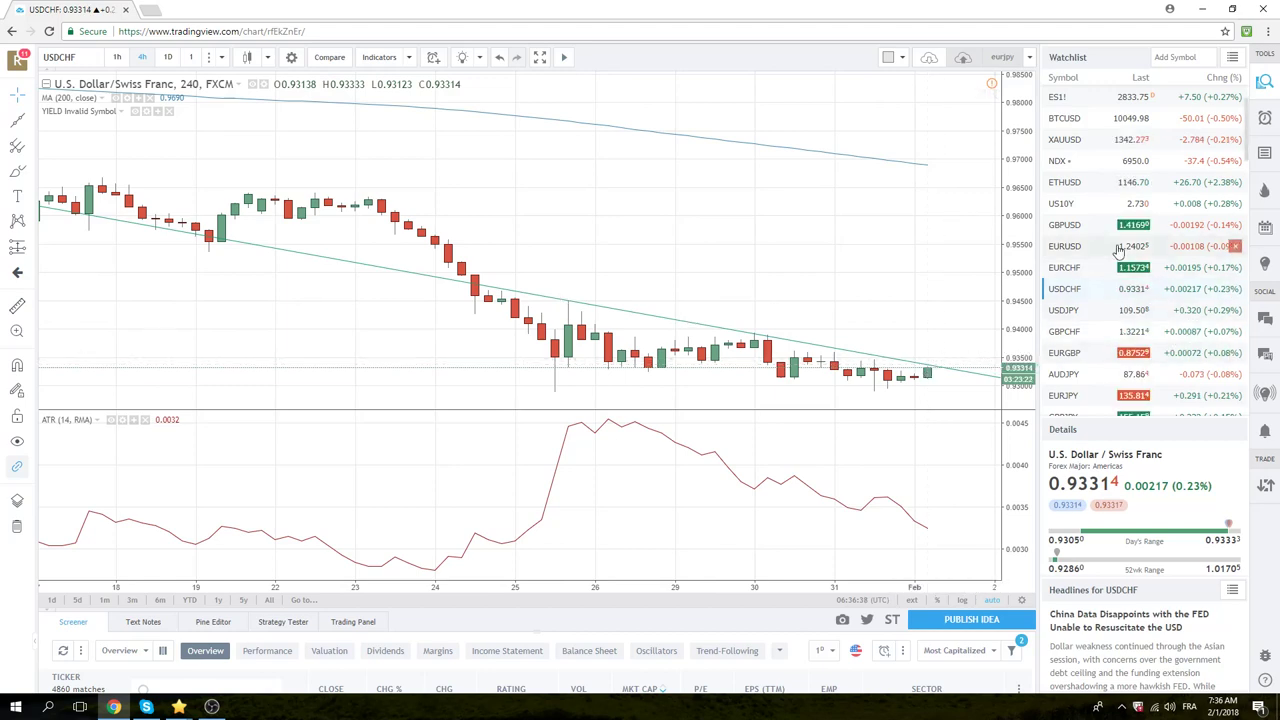
# - Select USDJPY in the Watchlist to show its 4-hour chart
pyautogui.click(1070, 313)
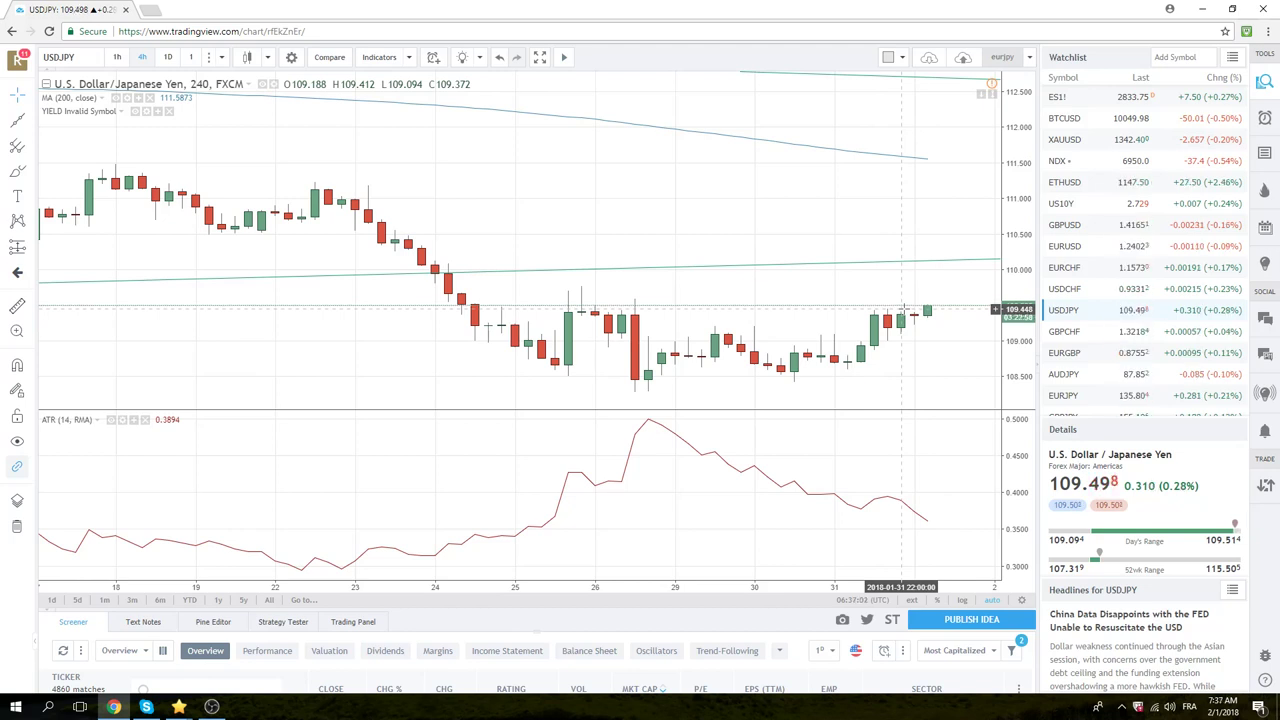
# - Move the Watchlist selection up to EURUSD to display its 4-hour chart
pyautogui.press('Up')
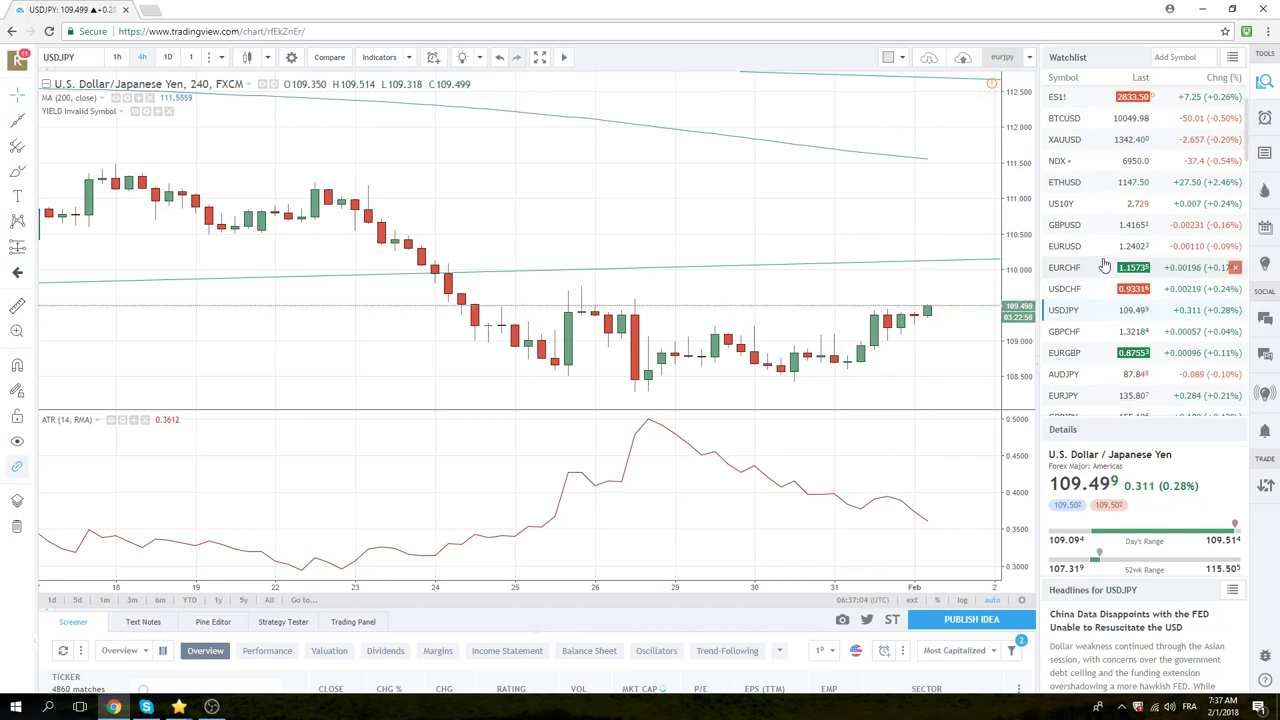
pyautogui.press('Up')
pyautogui.press('Up')
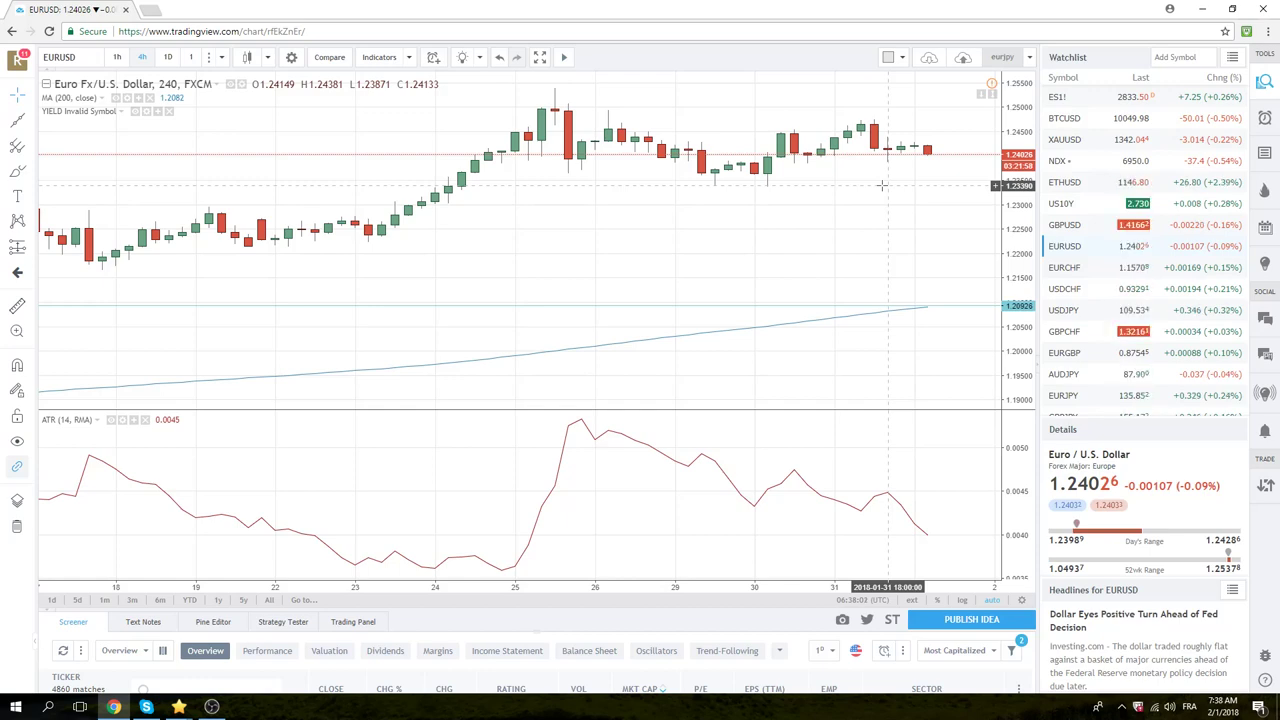
# - Open BTCUSD from the Watchlist and zoom out to cover November through early February
pyautogui.click(1064, 118)
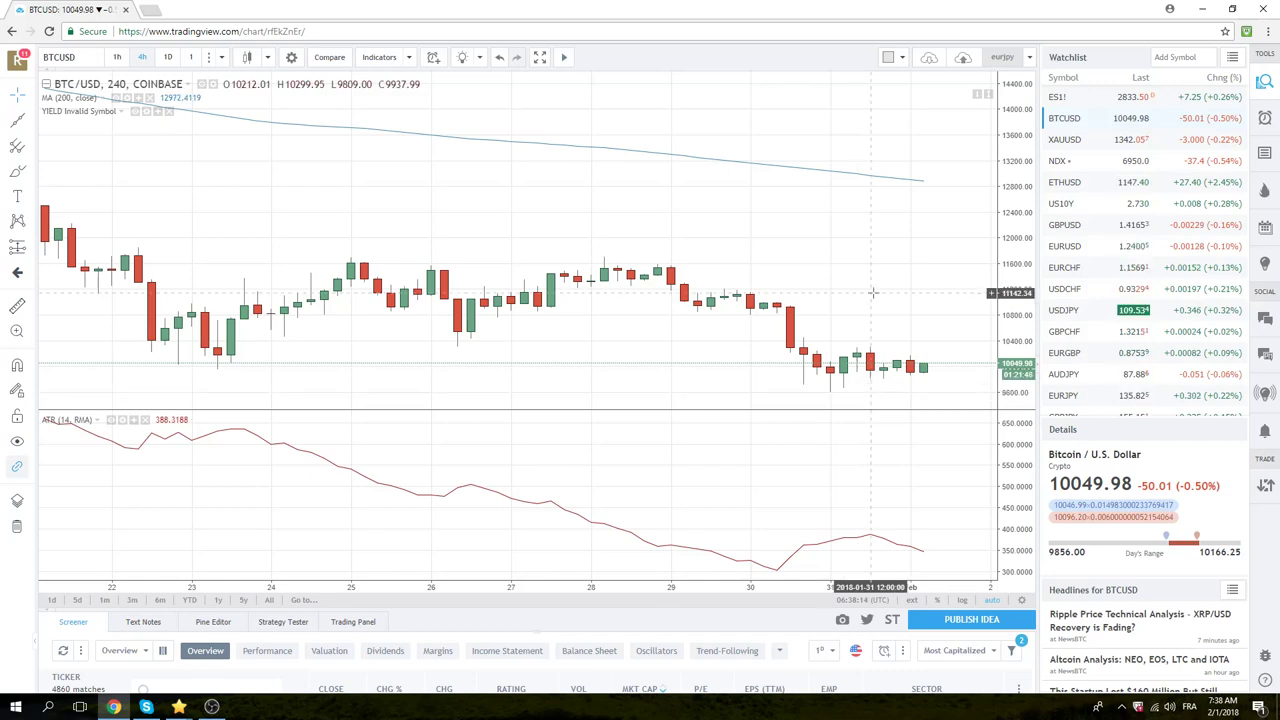
pyautogui.scroll(-2, 865, 285)
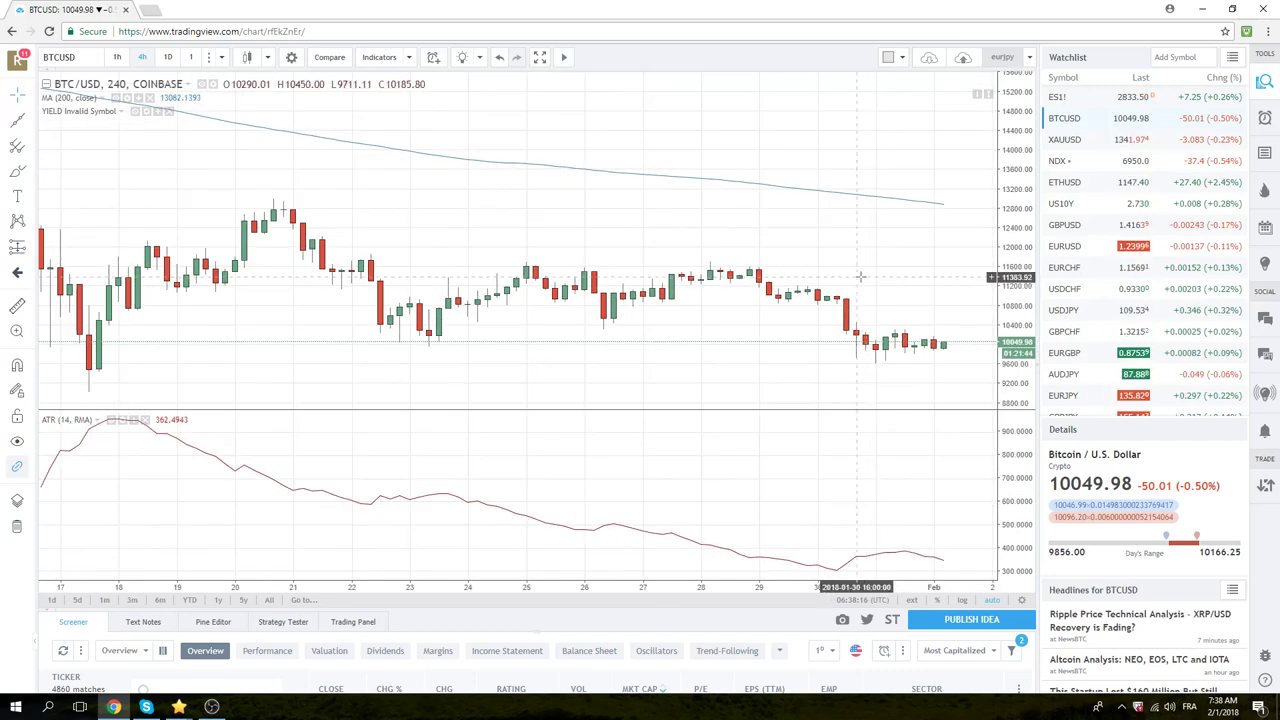
pyautogui.scroll(-2, 860, 277)
pyautogui.scroll(-2, 860, 277)
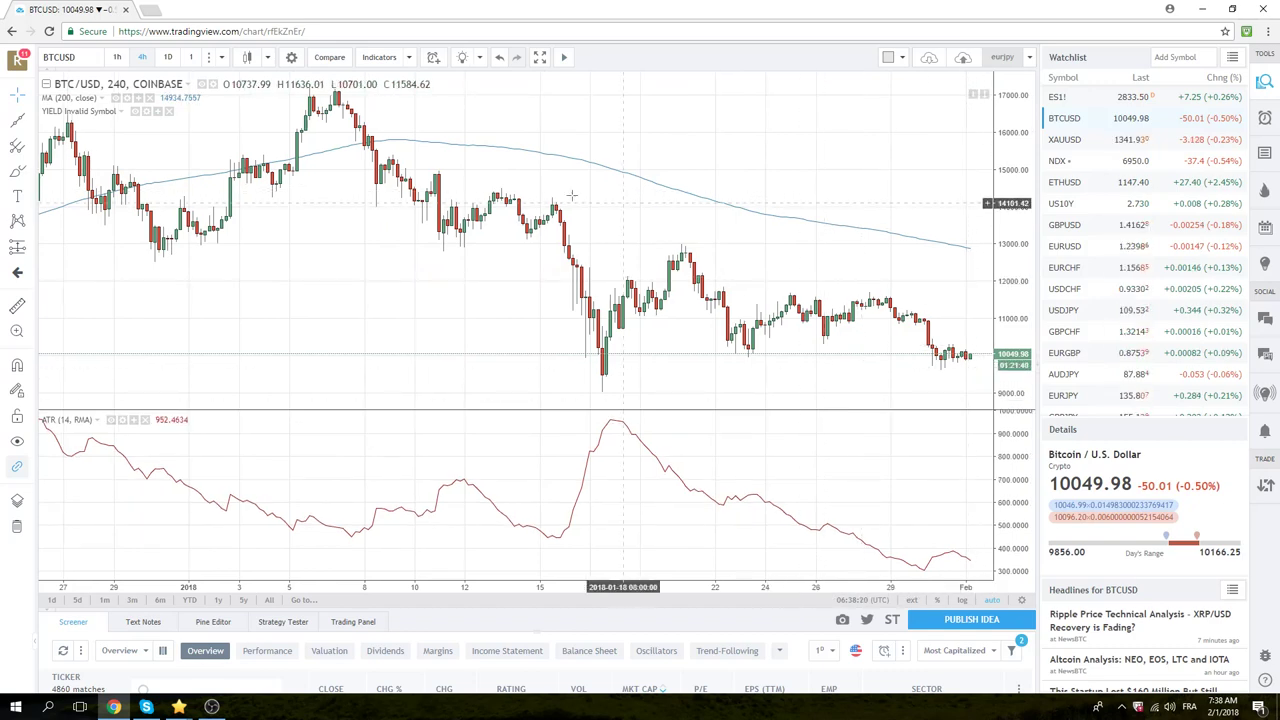
pyautogui.scroll(-2, 648, 250)
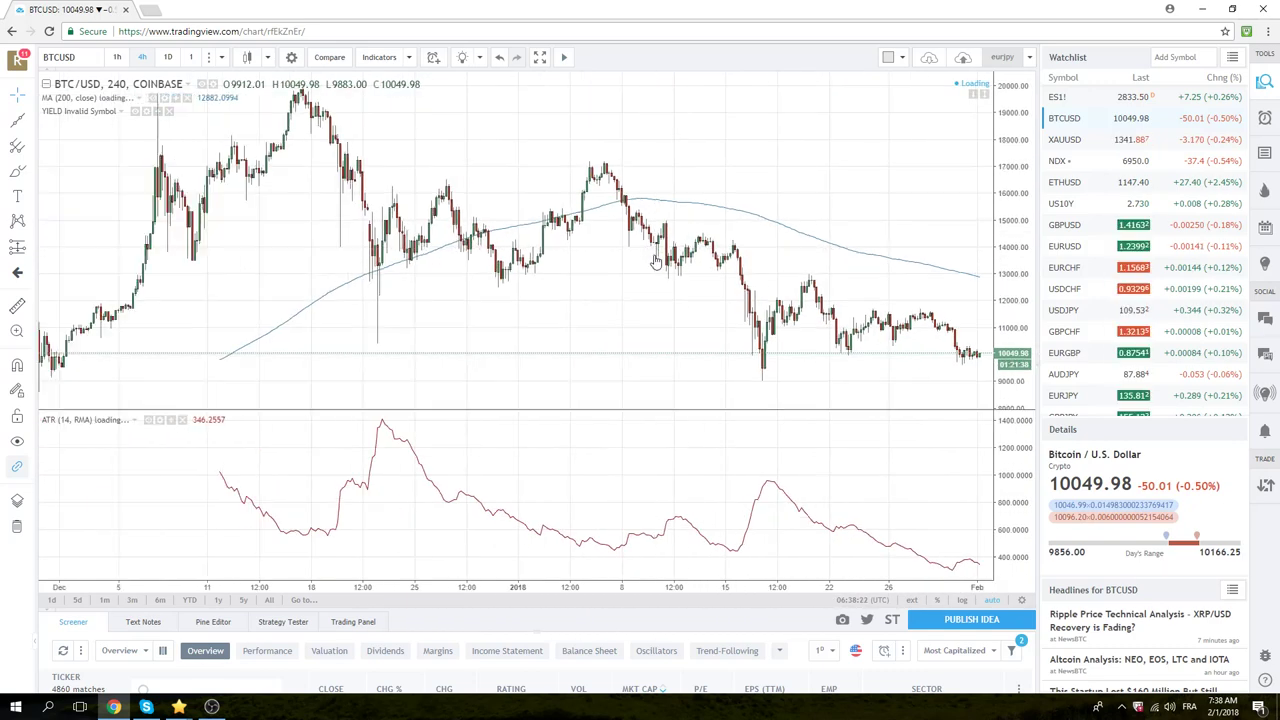
pyautogui.scroll(-2, 654, 262)
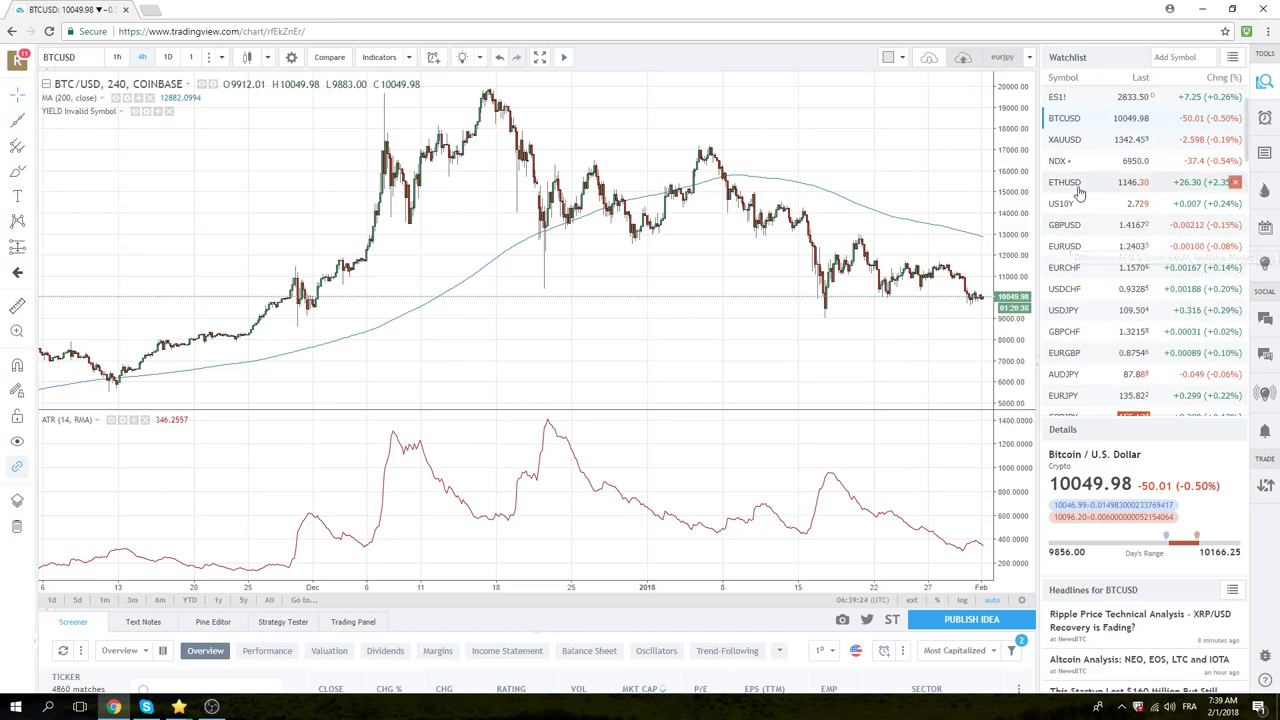
pyautogui.scroll(1, 1068, 180)
# - Show ES1! on 1-hour candles, zoomed out from mid-January to early February
pyautogui.click(1064, 155)
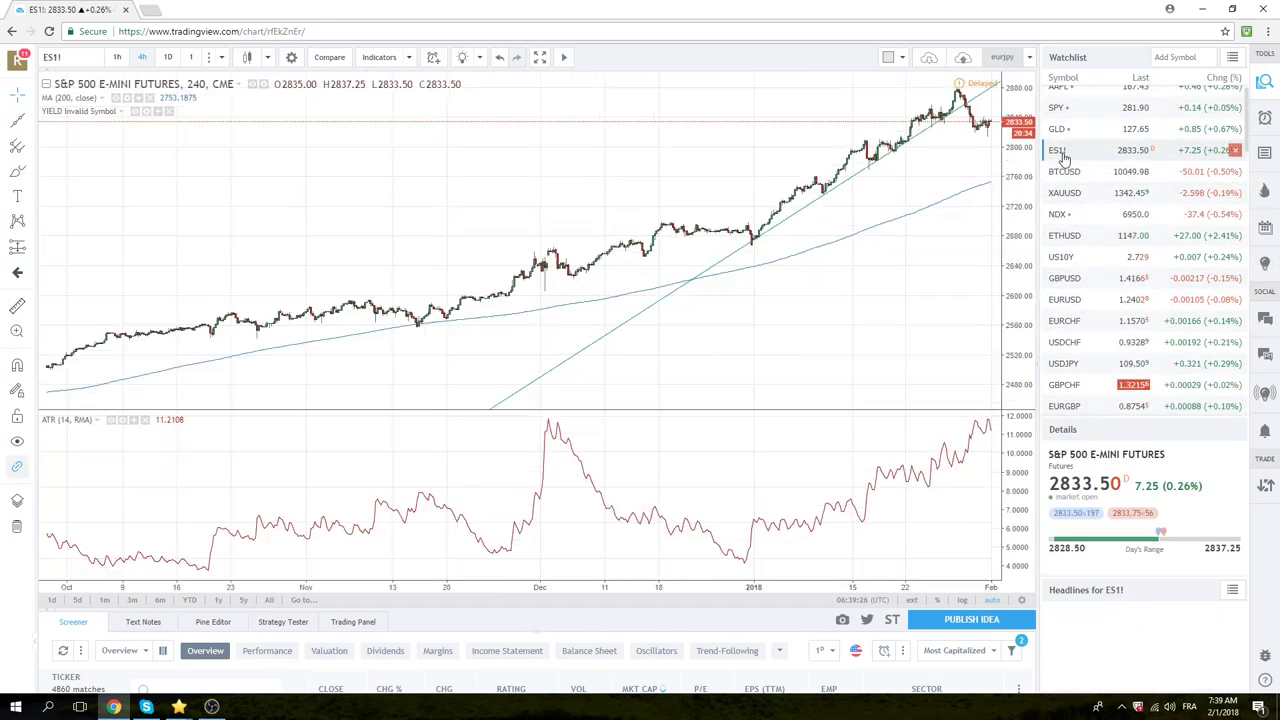
pyautogui.scroll(3, 871, 210)
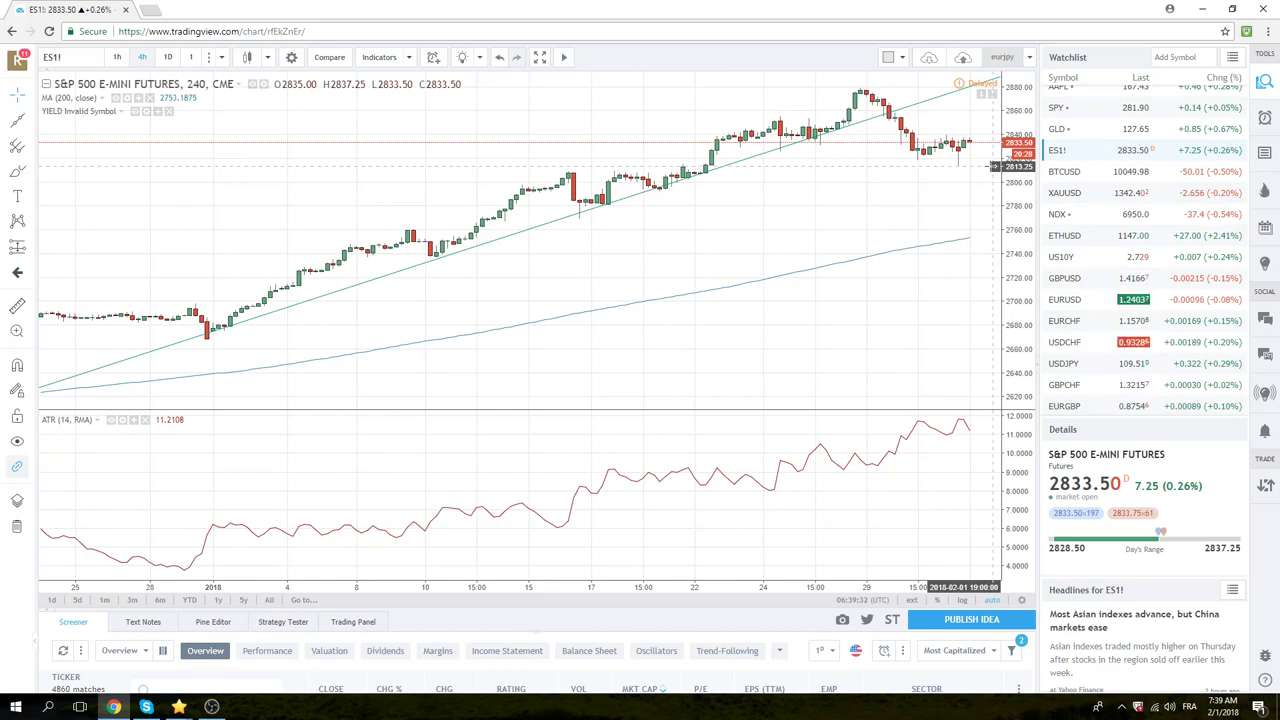
pyautogui.click(117, 57)
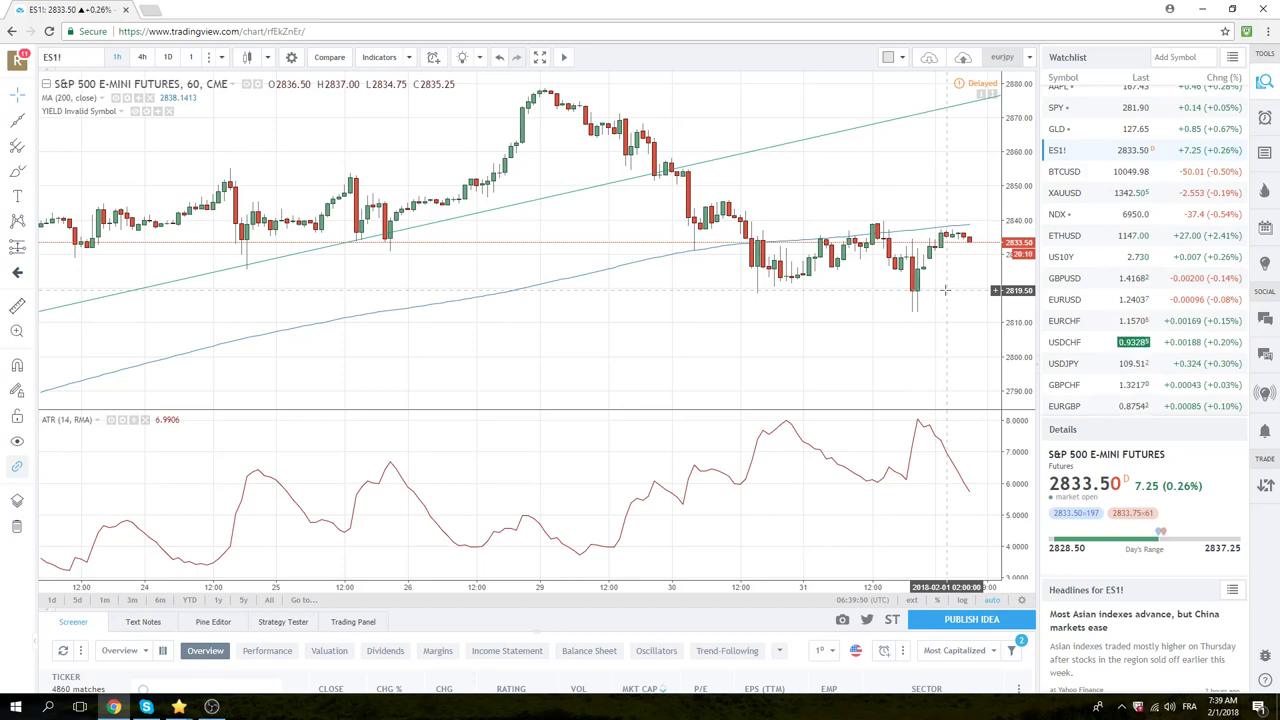
pyautogui.scroll(-2, 912, 272)
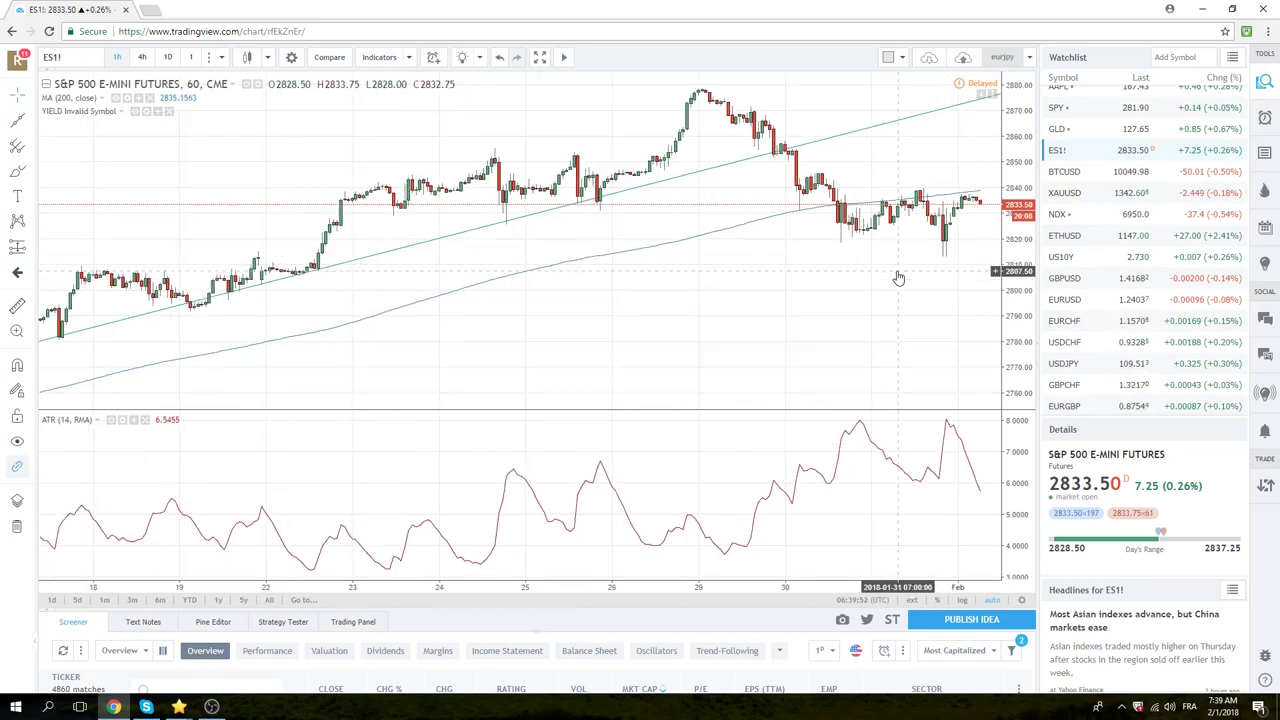
pyautogui.scroll(-2, 898, 278)
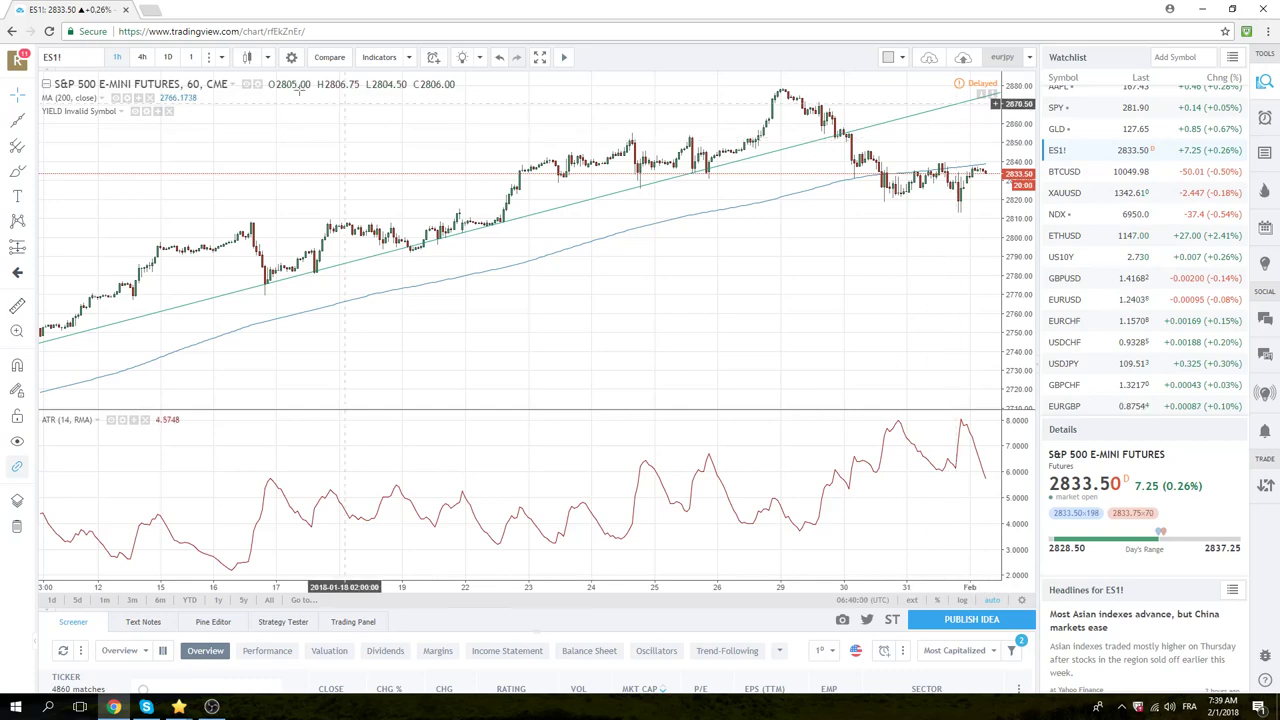
# - Switch the chart to daily (1D) candles and zoom in
pyautogui.click(167, 57)
pyautogui.scroll(5, 684, 225)
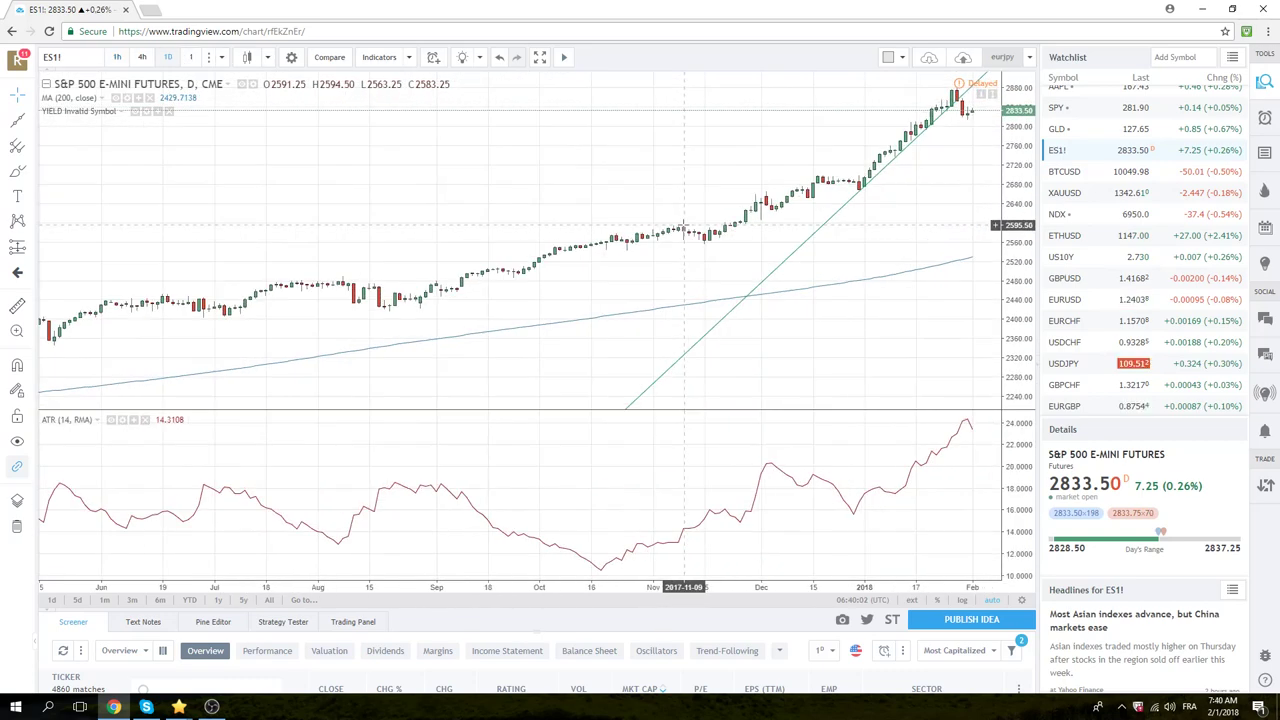
pyautogui.scroll(3, 684, 225)
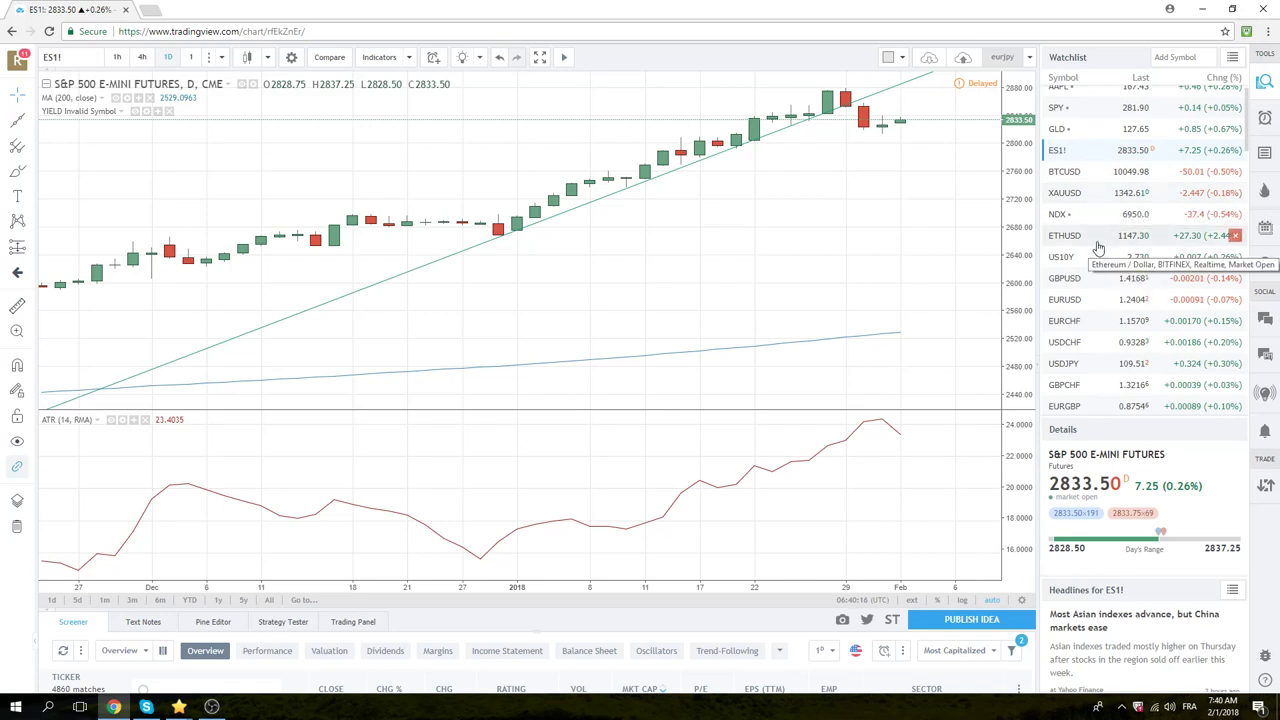
# - View USDJPY briefly, then switch to the US10Y bond yield chart
pyautogui.click(1066, 363)
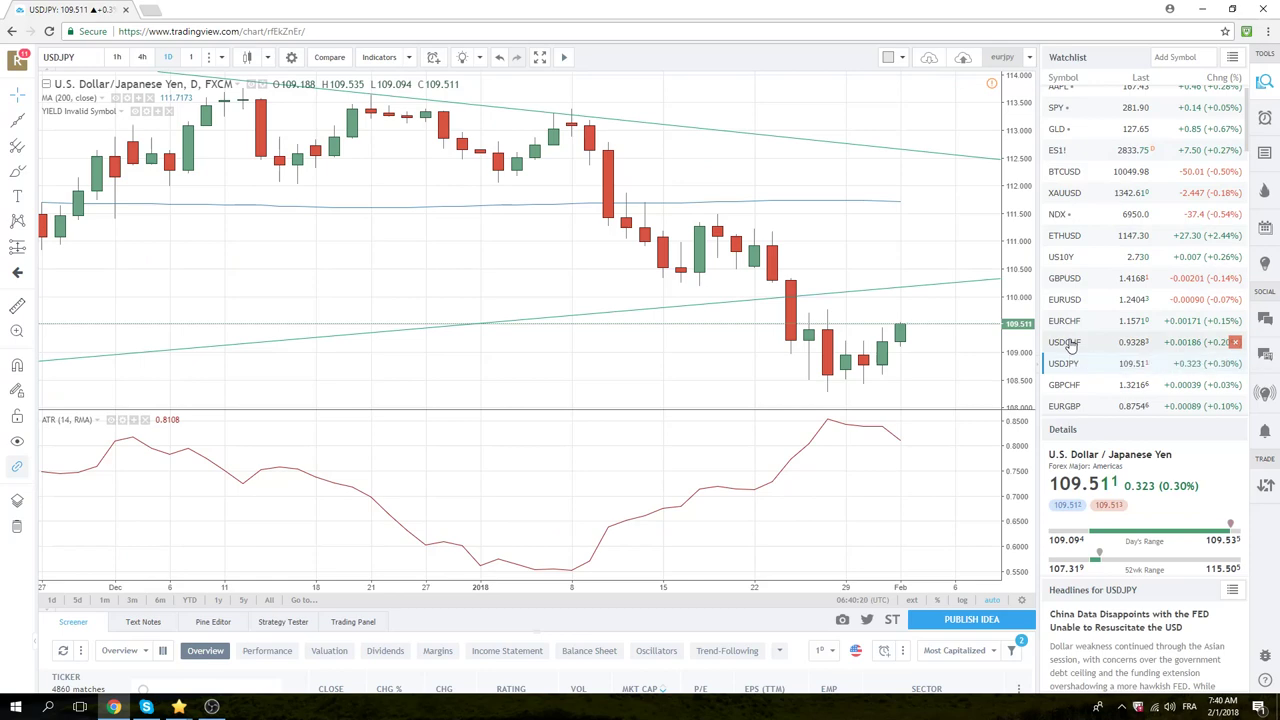
pyautogui.scroll(1, 1080, 246)
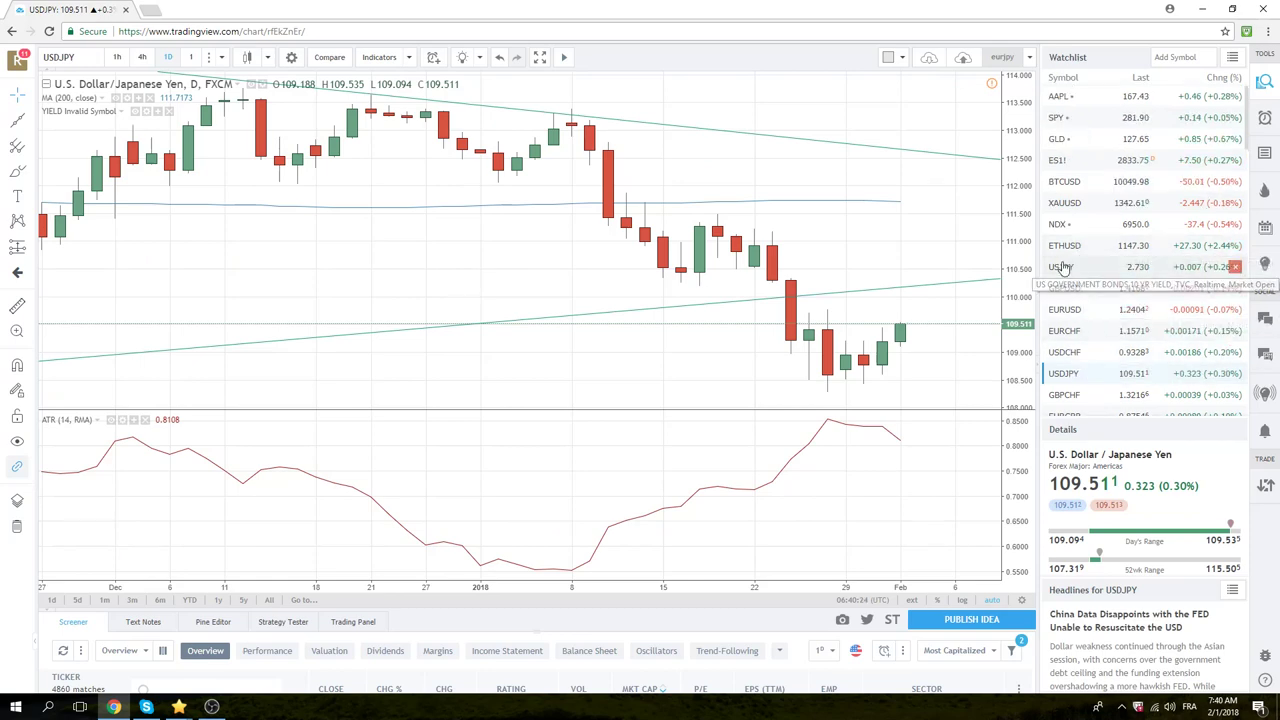
pyautogui.click(1062, 268)
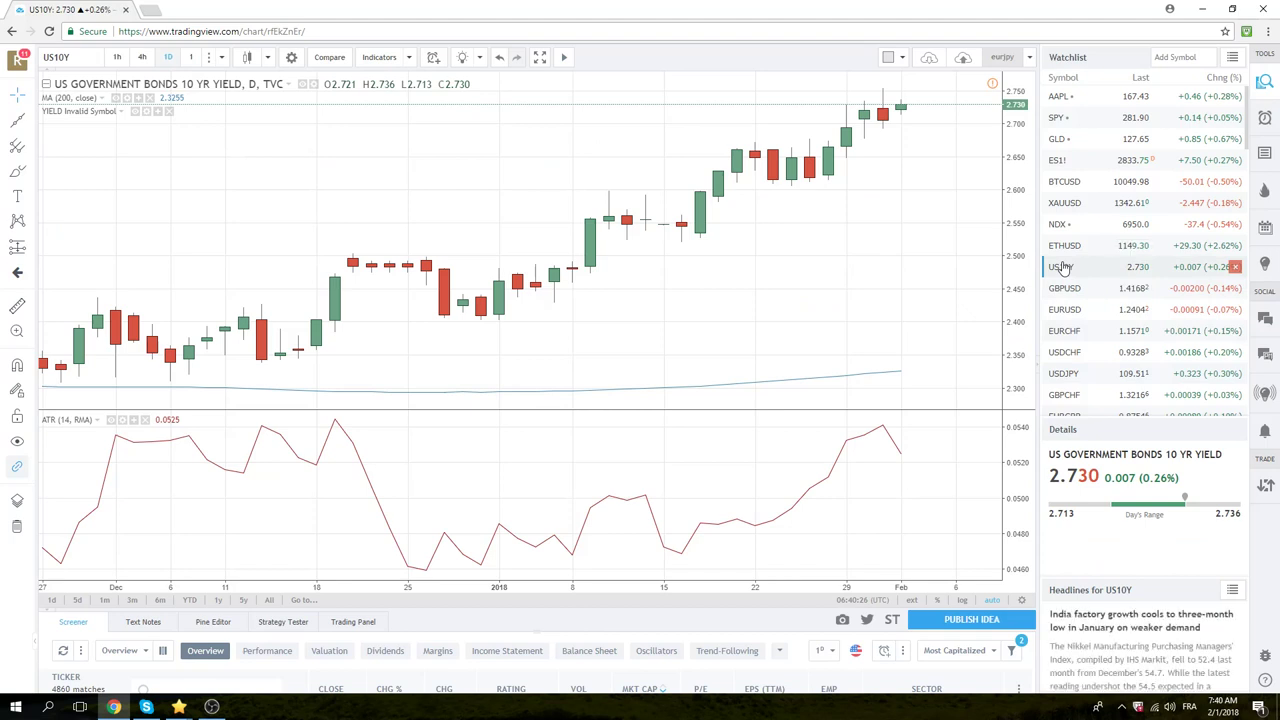